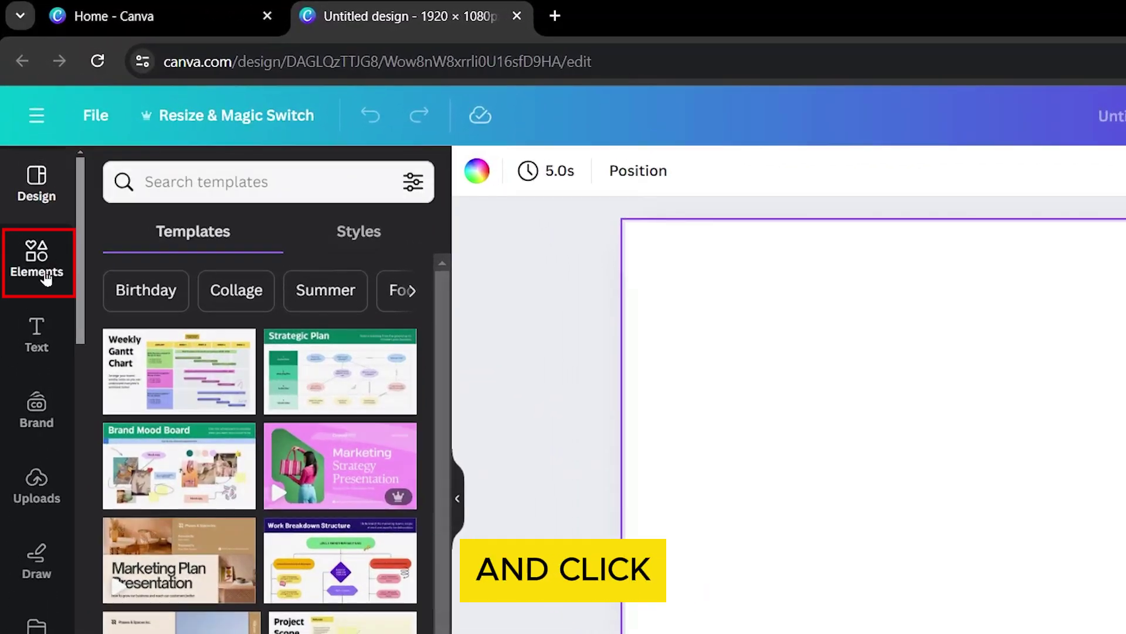
- Add a green square from Elements and stretch it over the full 1920×1080 page
click(48, 276)
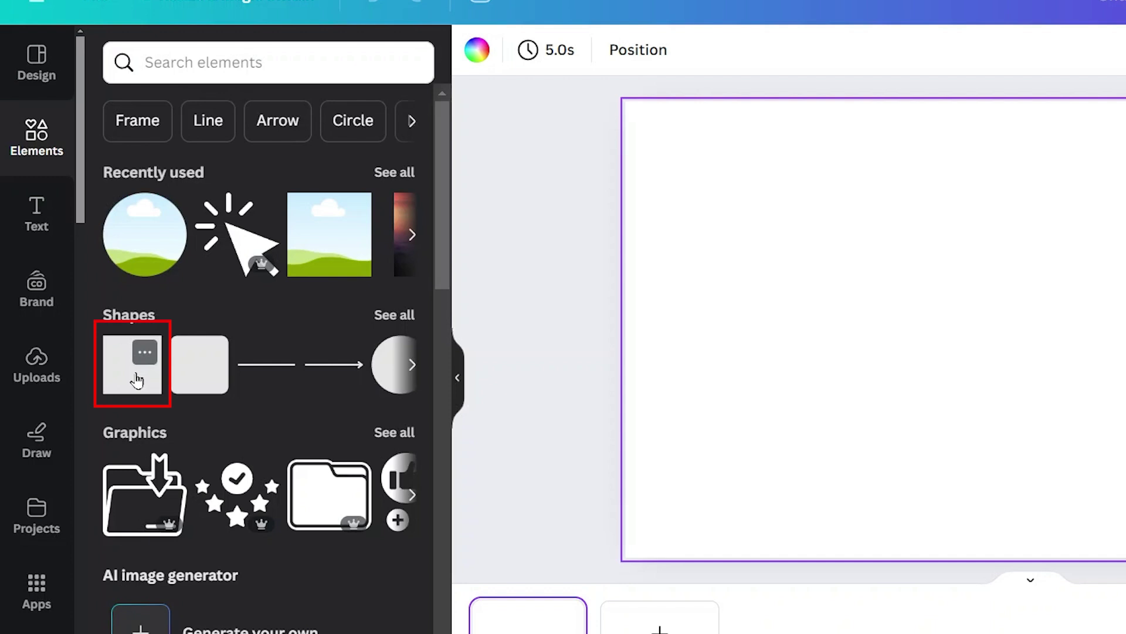
click(136, 380)
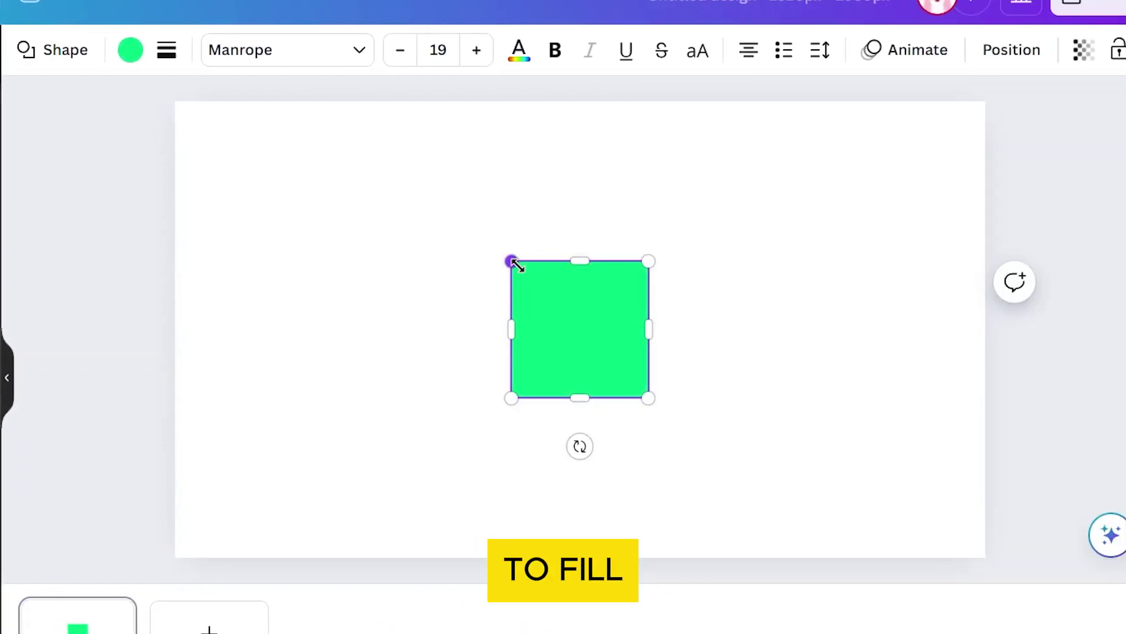
drag(513, 262, 177, 105)
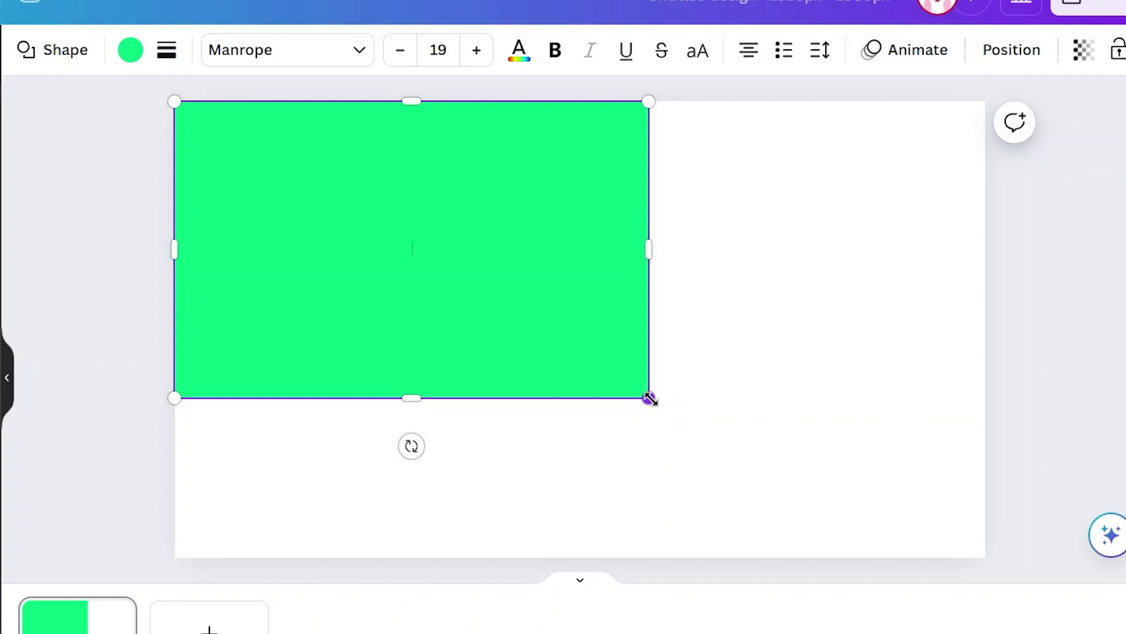
drag(650, 398, 987, 558)
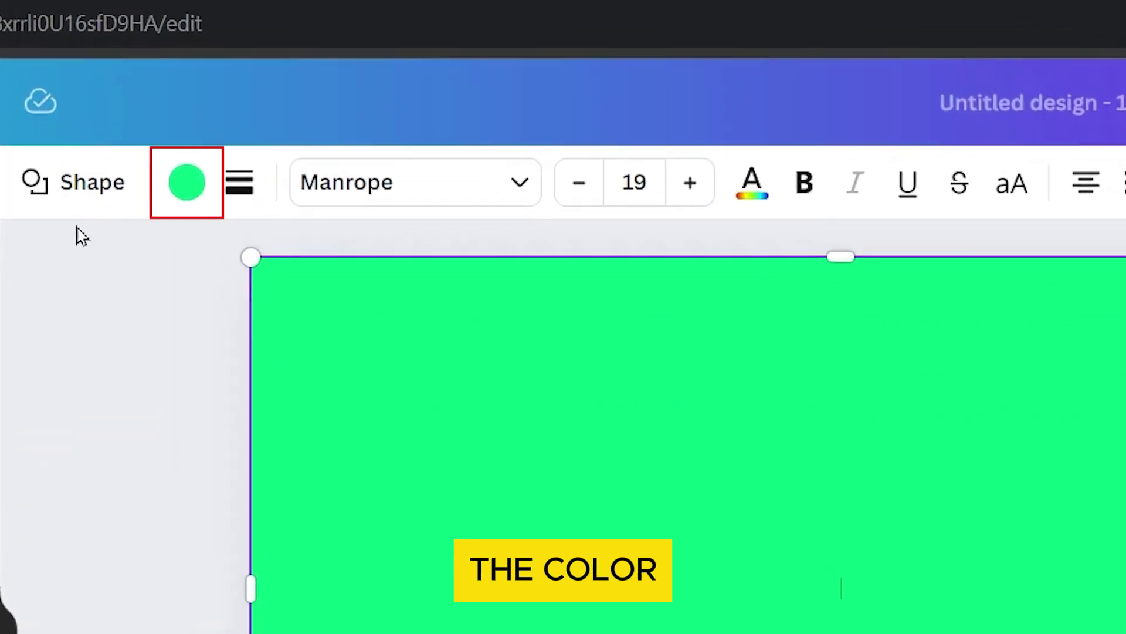
- Fill the rectangle with the yellow-to-pink gradient preset
click(189, 185)
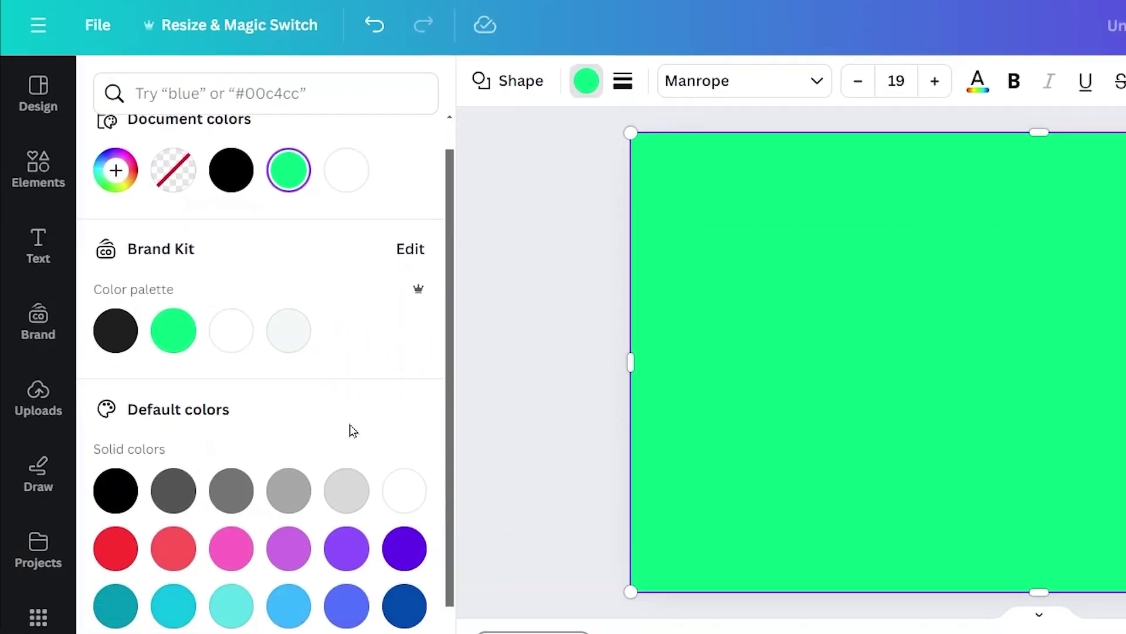
scroll(350, 430, down, 2)
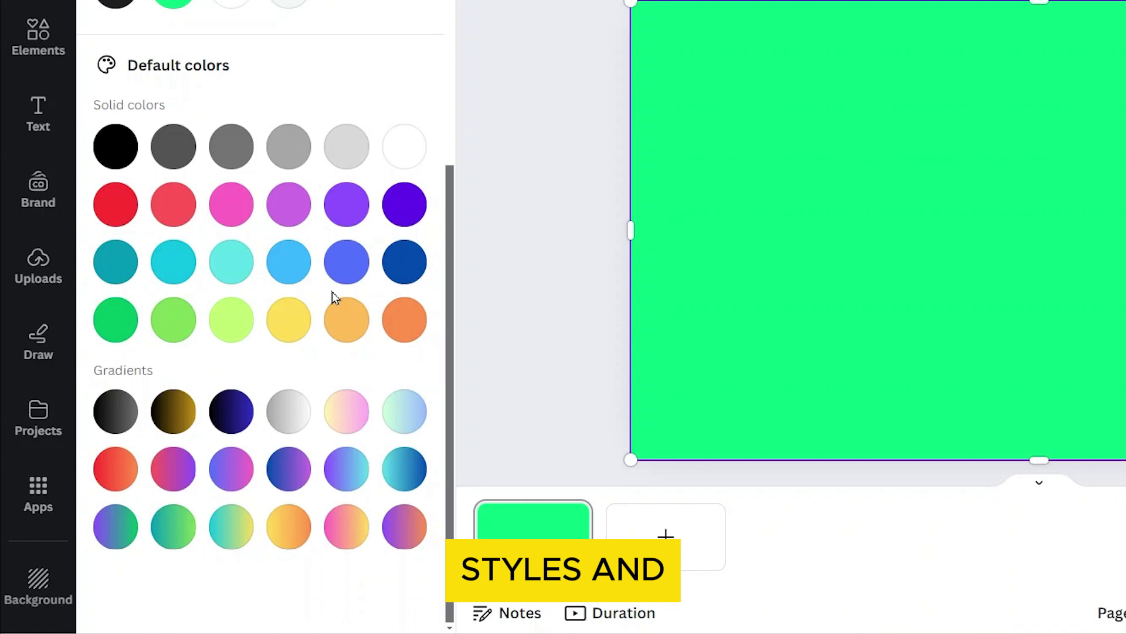
click(344, 407)
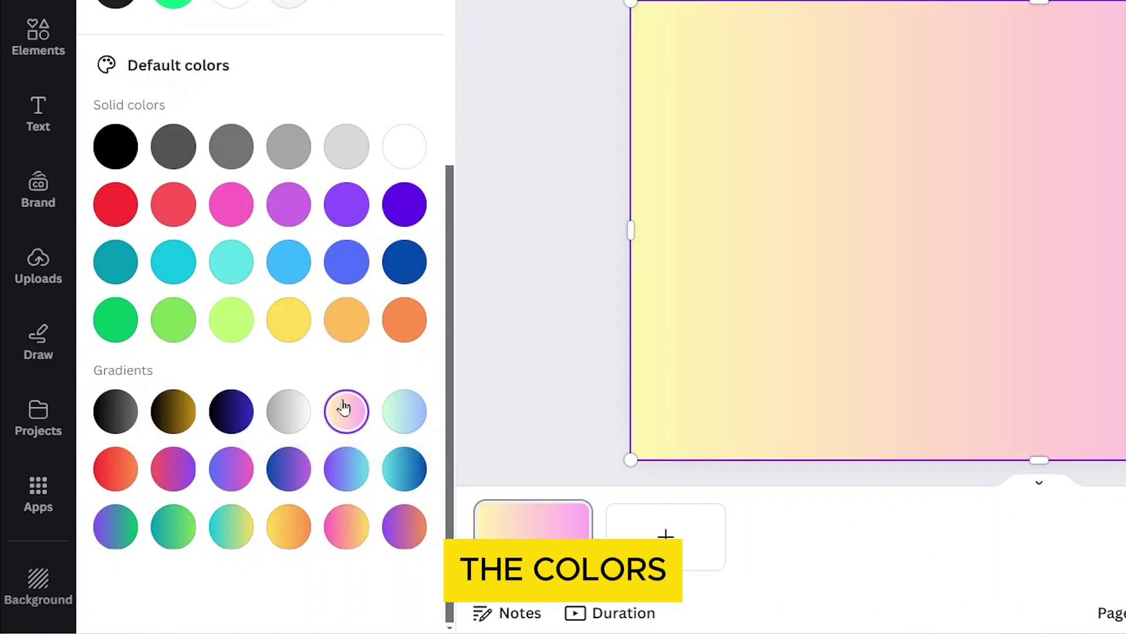
scroll(343, 407, up, 3)
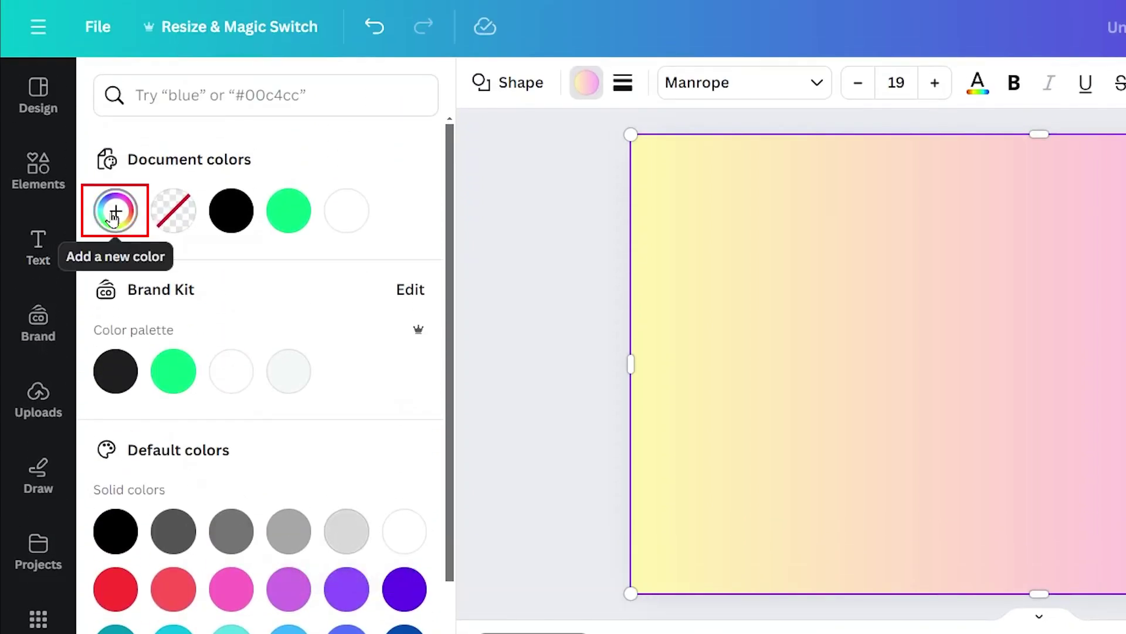
- Start a custom gradient and make its first colour a fully saturated magenta
click(115, 212)
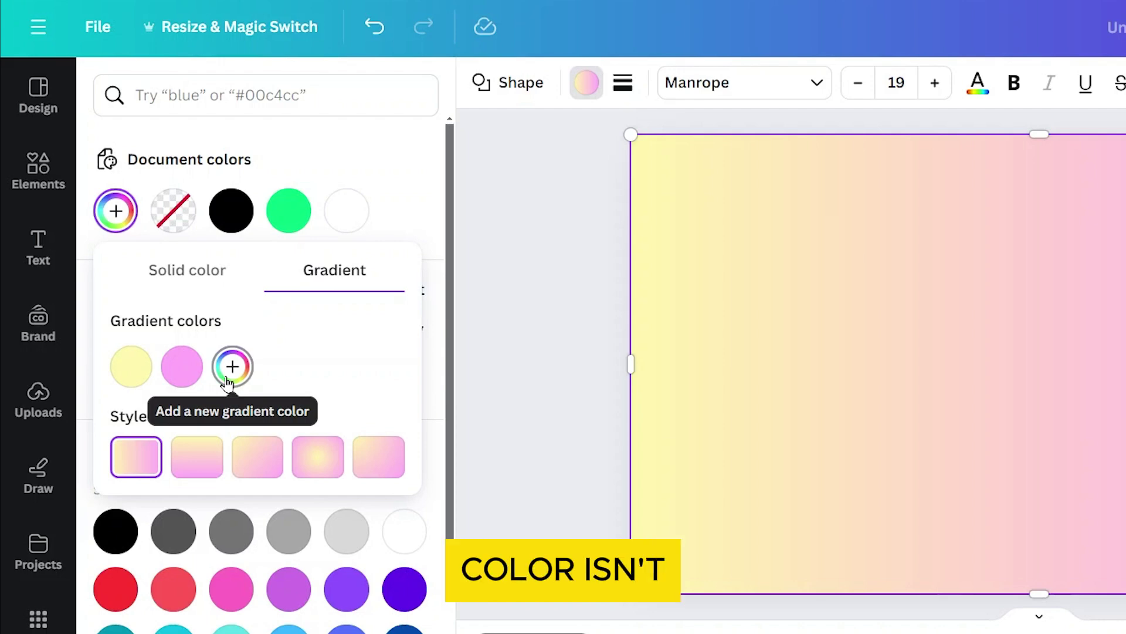
click(132, 380)
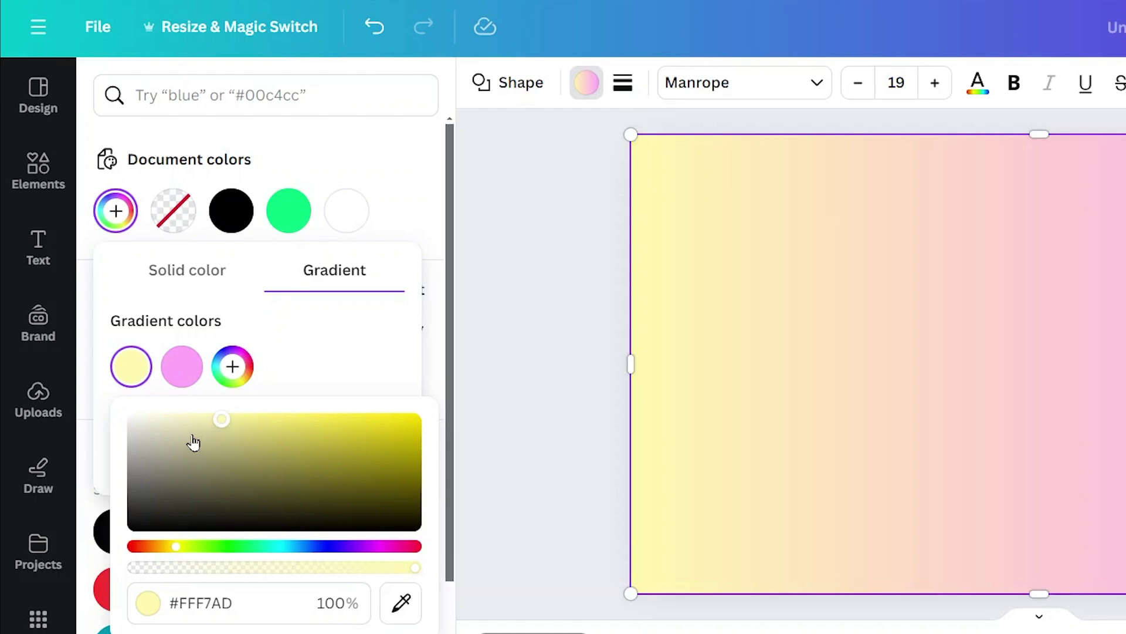
click(373, 549)
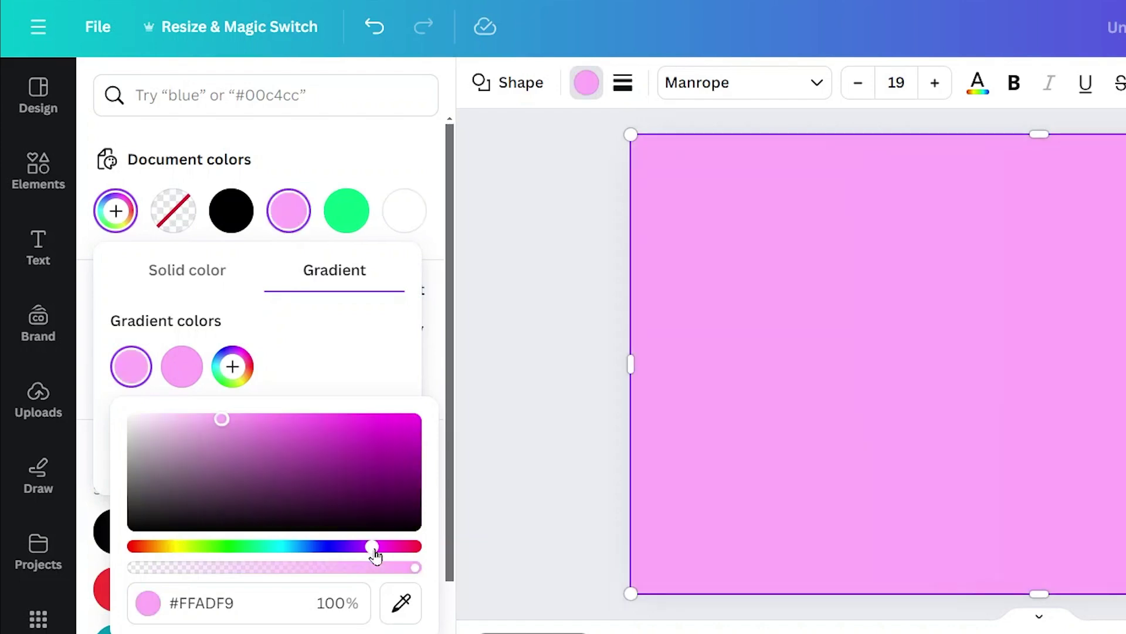
click(402, 429)
drag(407, 426, 416, 420)
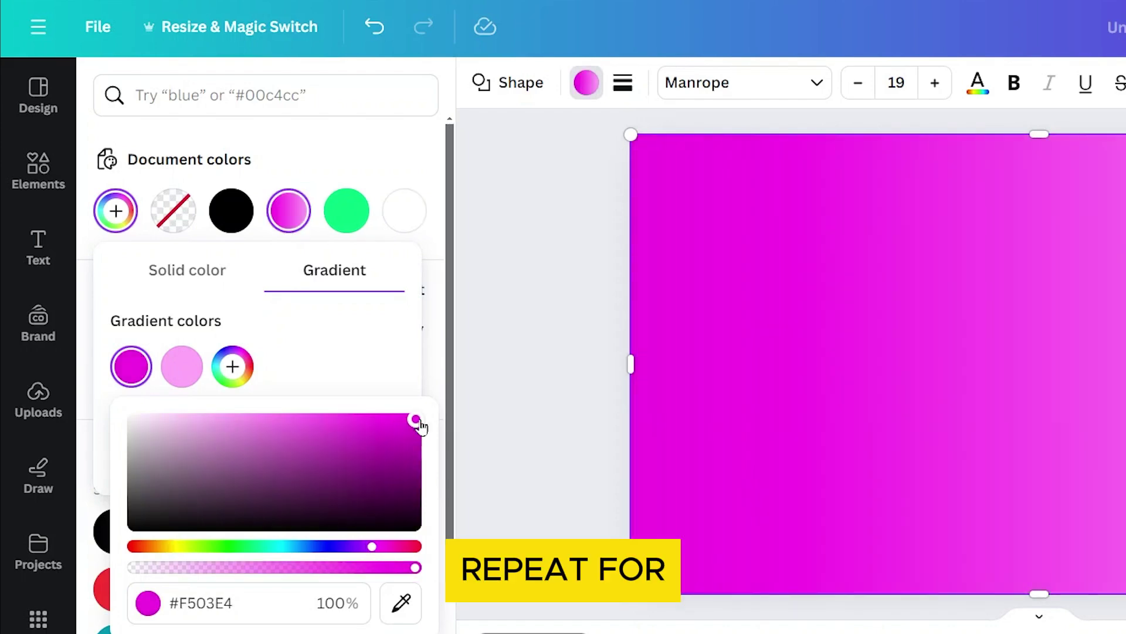
- Change the second gradient colour to a vivid purple
click(182, 368)
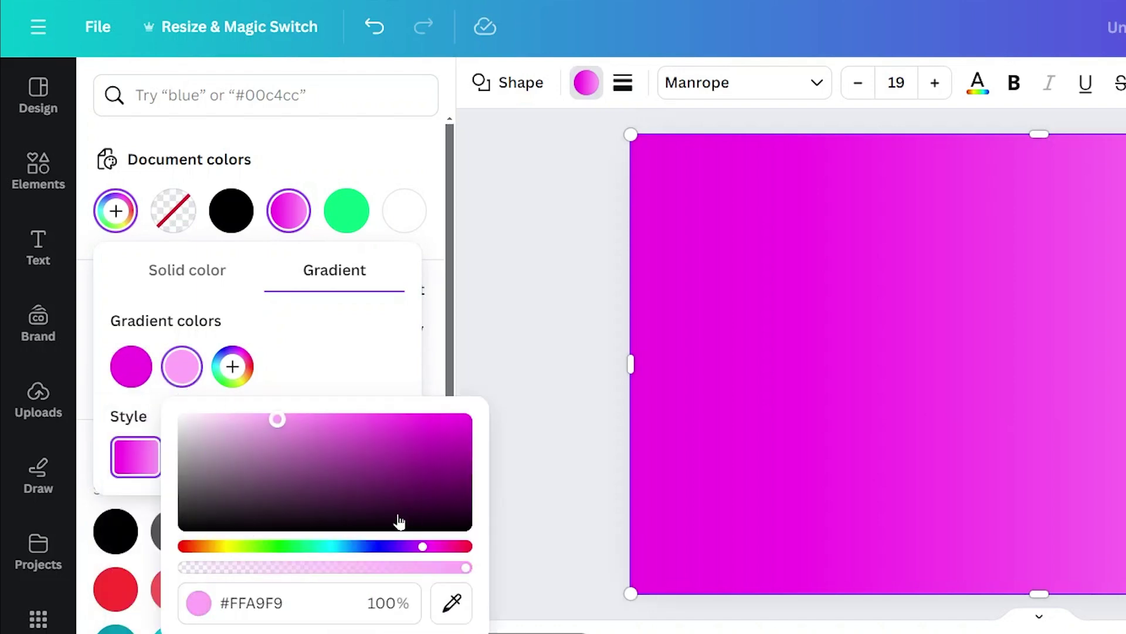
click(397, 548)
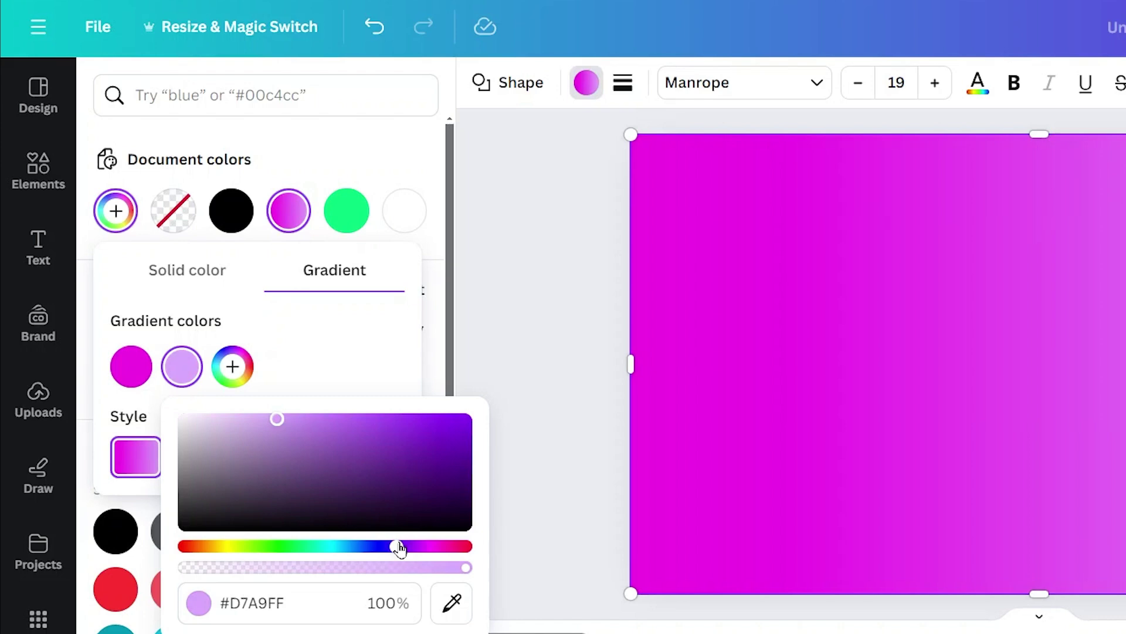
drag(417, 452, 465, 419)
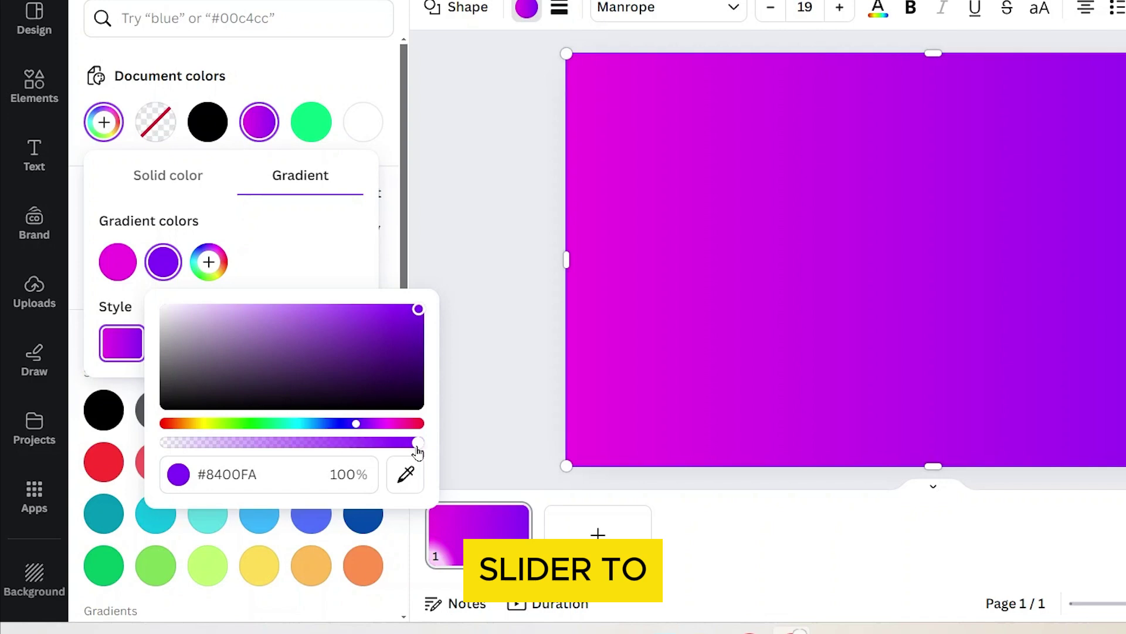
- Make the purple stop fully transparent, move it before magenta, and use the radial style
drag(465, 445, 123, 473)
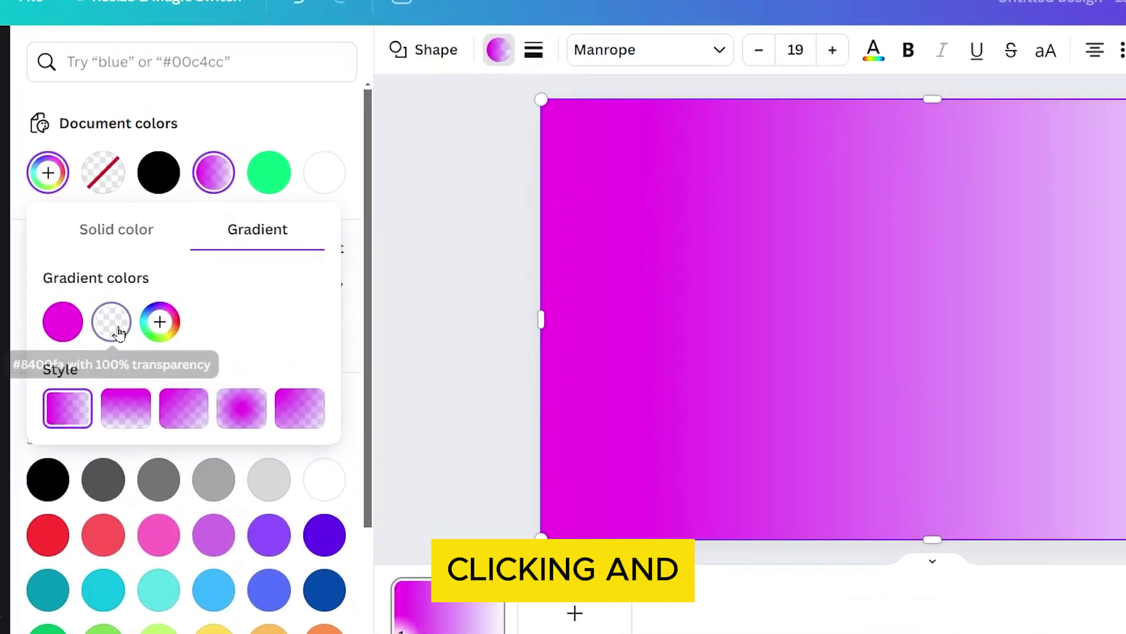
drag(131, 322, 41, 333)
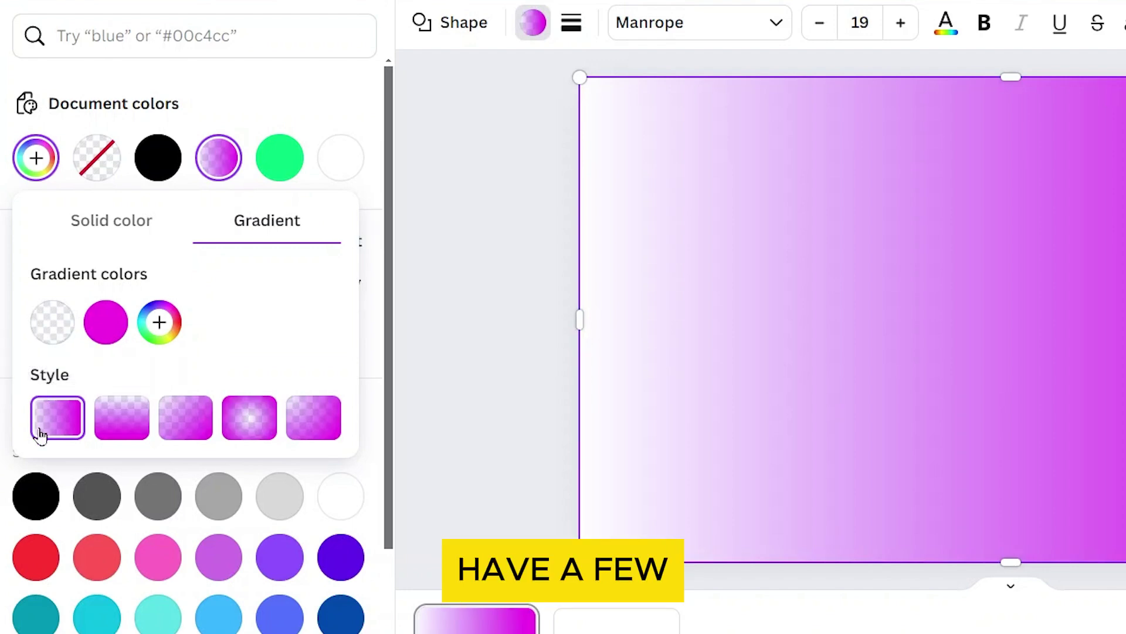
click(132, 434)
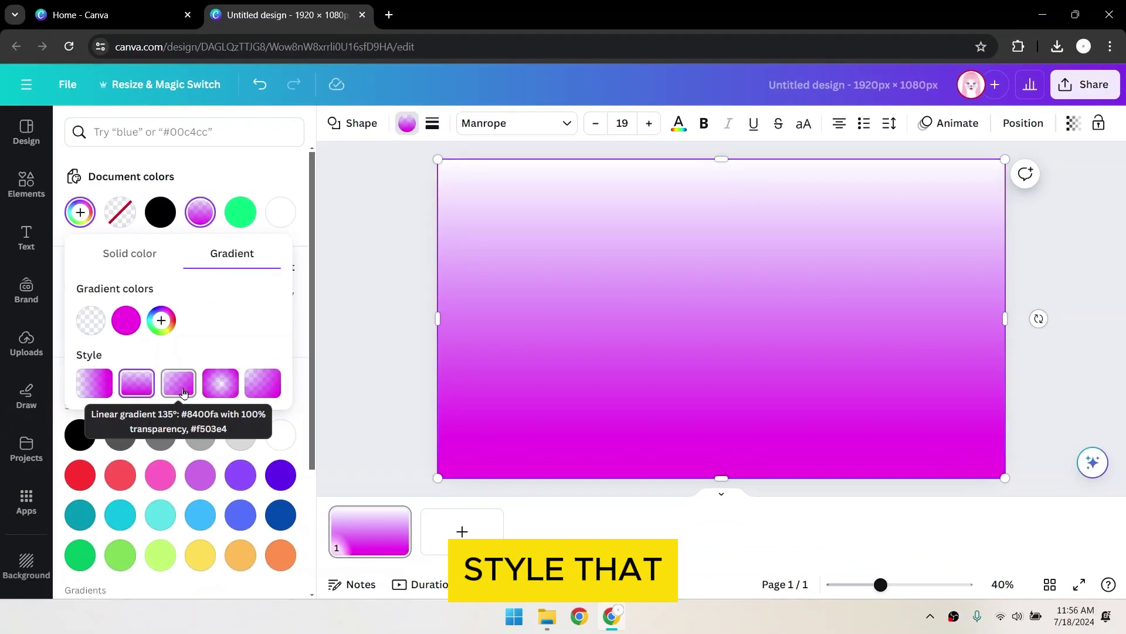
click(179, 384)
click(221, 383)
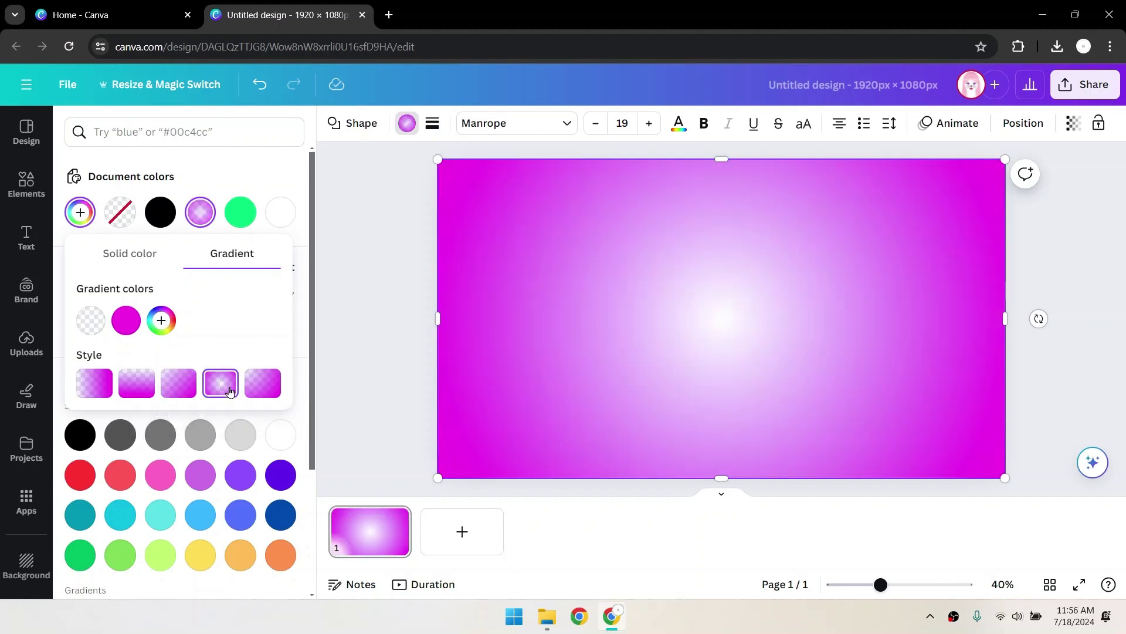